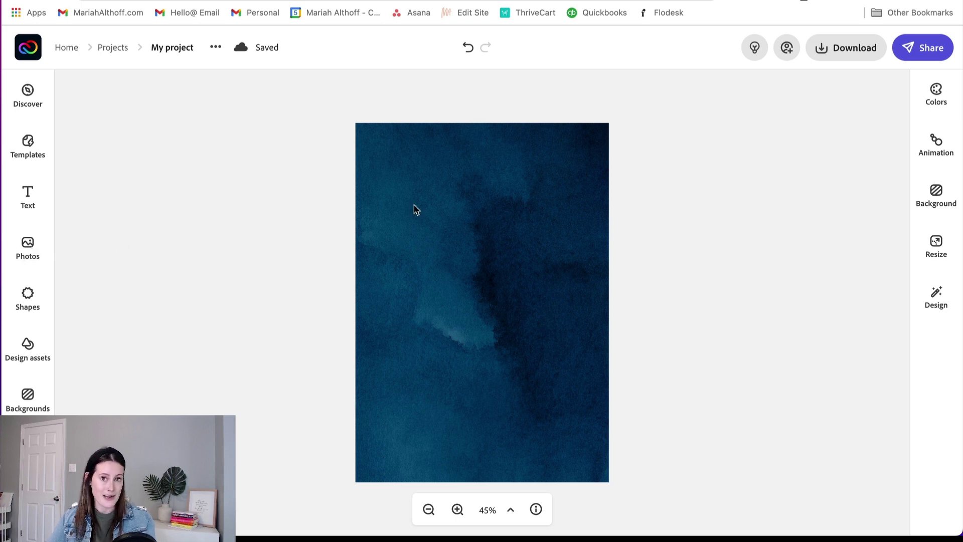
Step: Add a text block with the couple's names joined by a plus, widened and centred on the page
{"action": "left_click", "coordinate": [27, 201]}
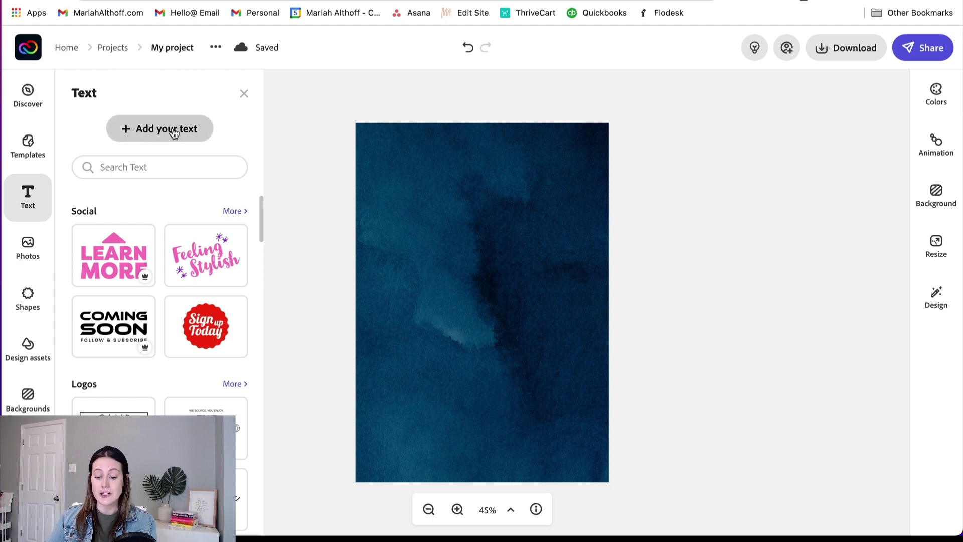
{"action": "left_click", "coordinate": [173, 130]}
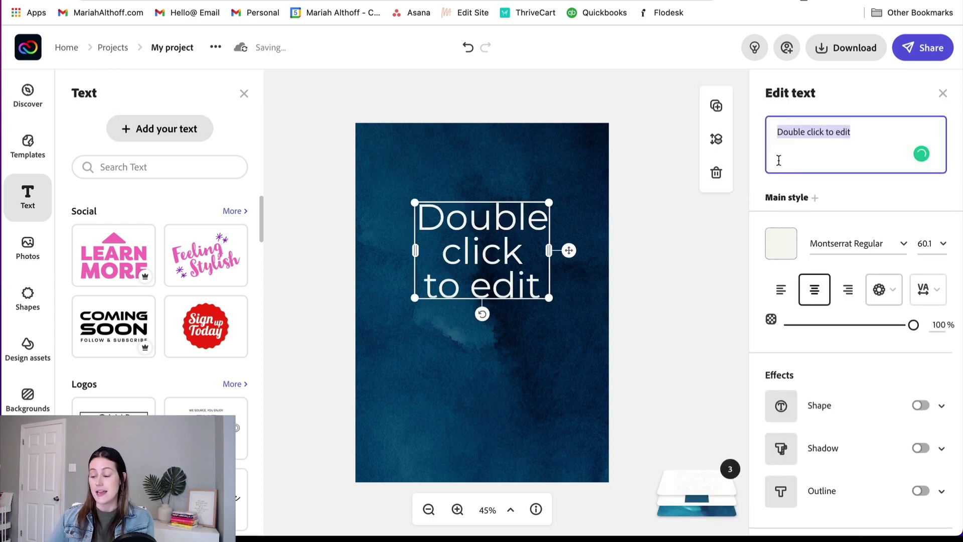
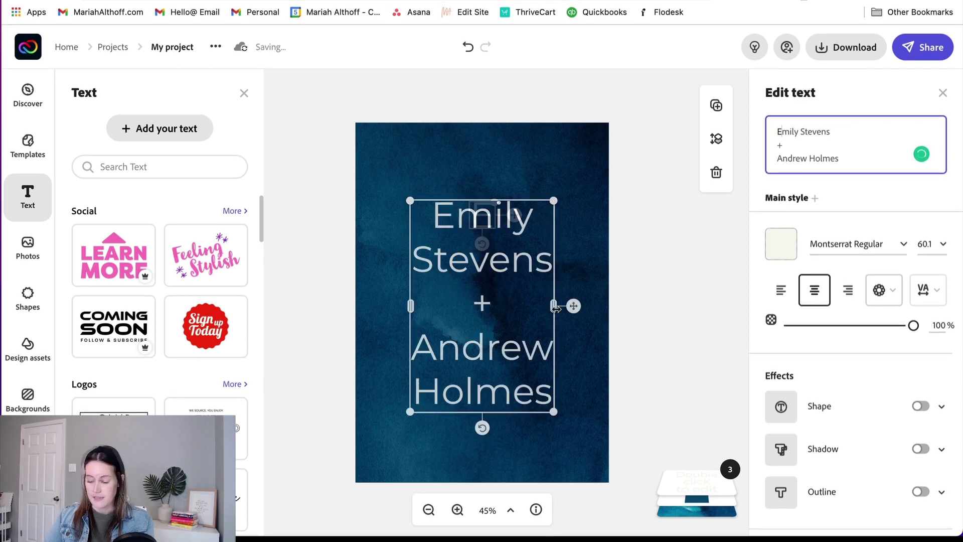
{"action": "left_click_drag", "start_coordinate": [551, 305], "coordinate": [703, 306]}
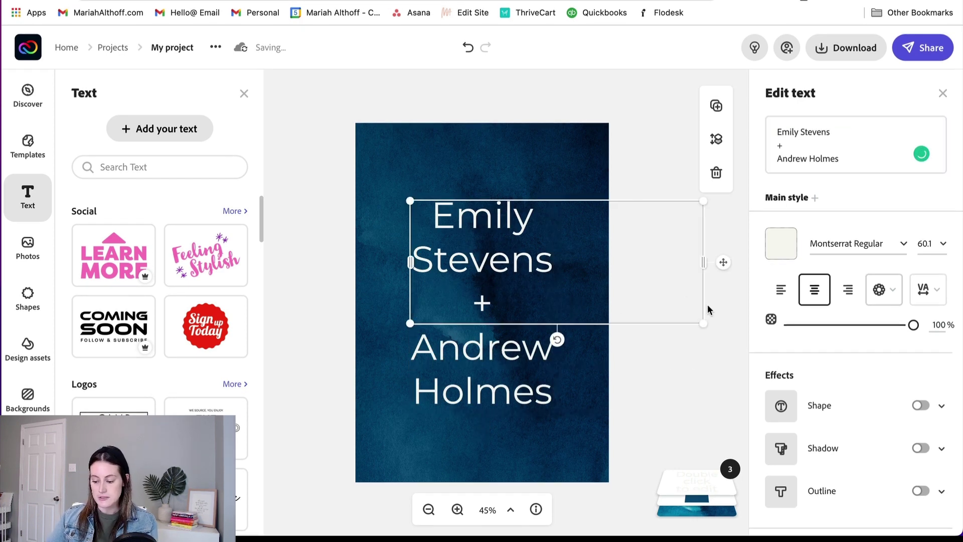
{"action": "left_click_drag", "start_coordinate": [575, 308], "coordinate": [499, 329]}
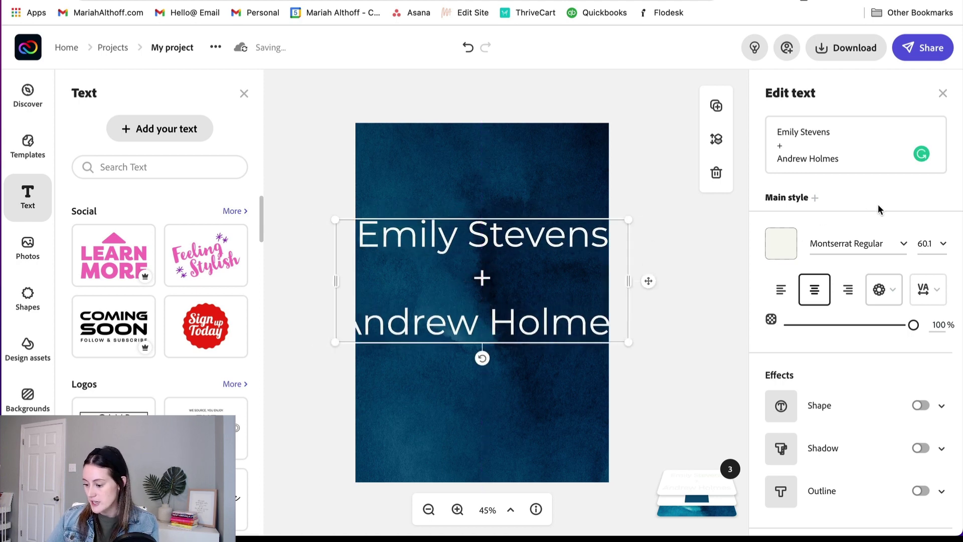
{"action": "left_click", "coordinate": [903, 244]}
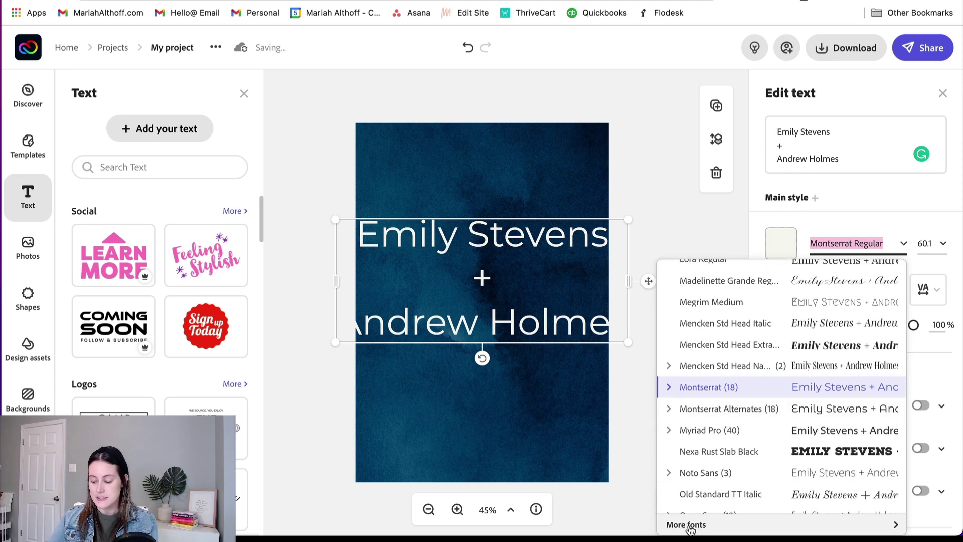
Step: Set the names in La Bohemienne Regular from the Wedding font category
{"action": "left_click", "coordinate": [687, 524]}
{"action": "scroll", "coordinate": [607, 382], "scroll_direction": "down", "scroll_amount": 5}
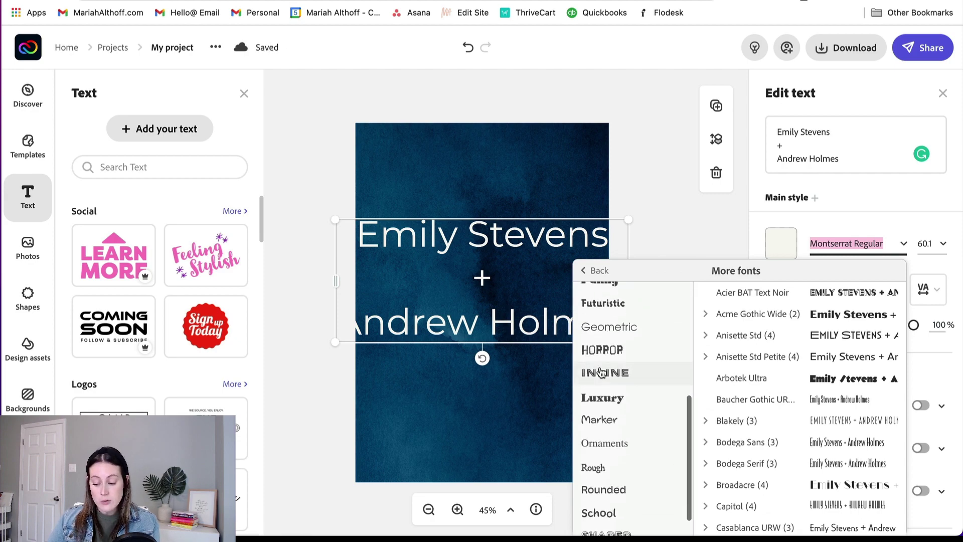
{"action": "scroll", "coordinate": [601, 372], "scroll_direction": "down", "scroll_amount": 2}
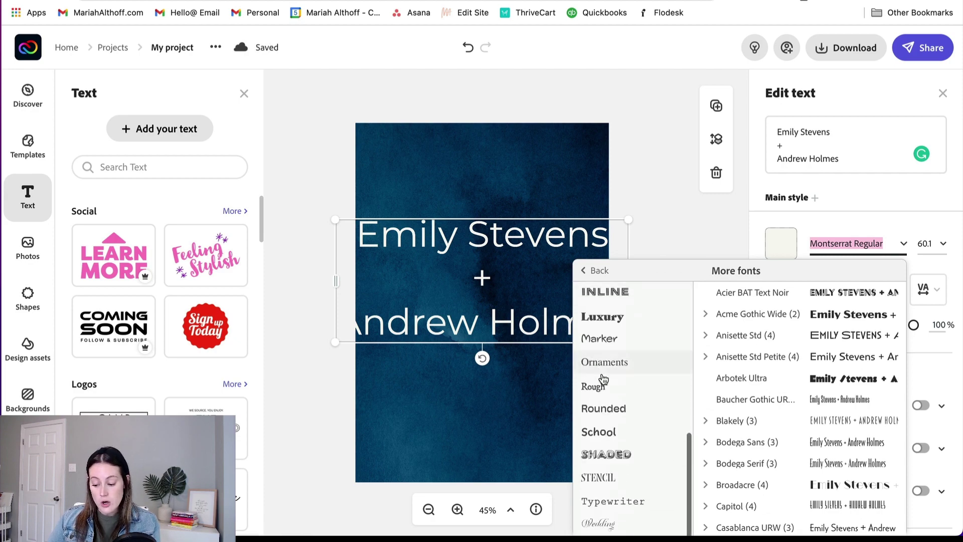
{"action": "left_click", "coordinate": [600, 524]}
{"action": "scroll", "coordinate": [795, 406], "scroll_direction": "down", "scroll_amount": 5}
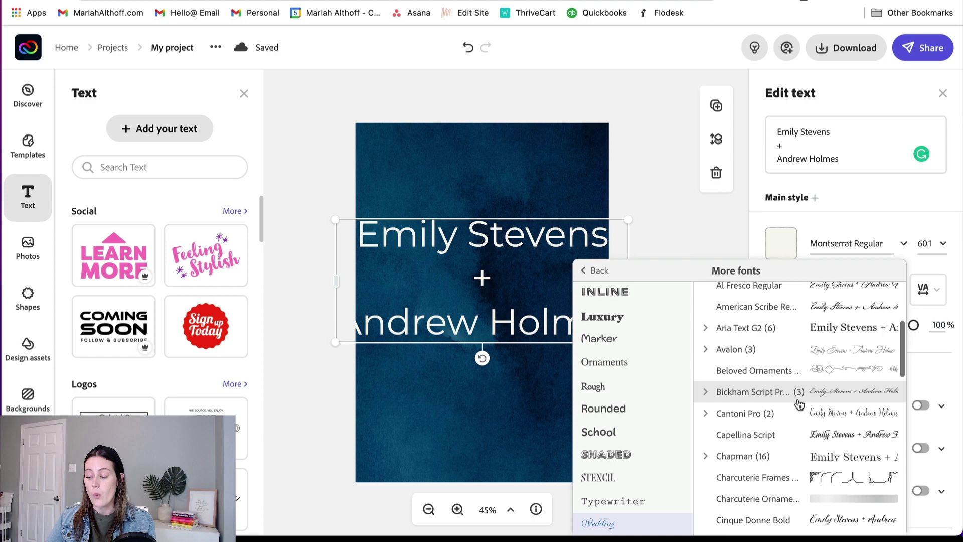
{"action": "scroll", "coordinate": [799, 404], "scroll_direction": "down", "scroll_amount": 8}
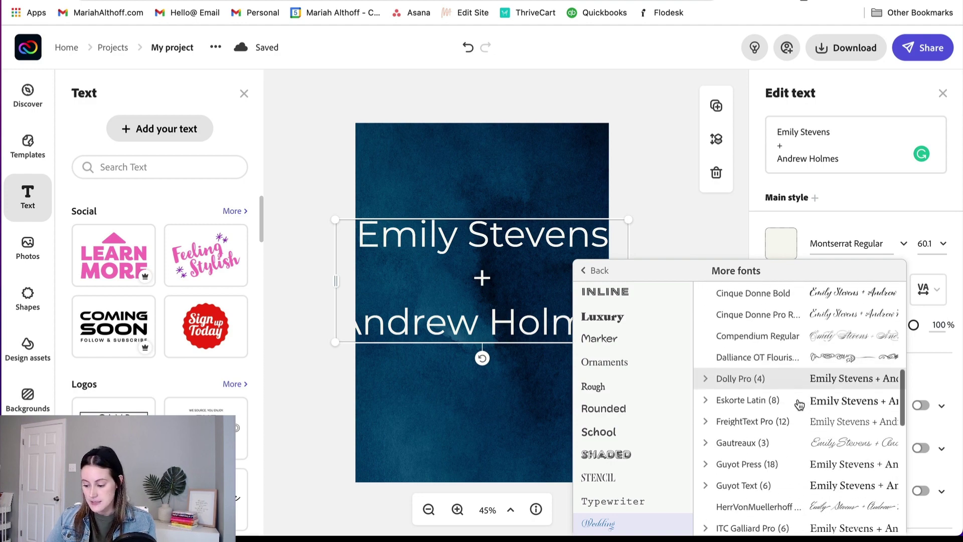
{"action": "scroll", "coordinate": [799, 404], "scroll_direction": "down", "scroll_amount": 8}
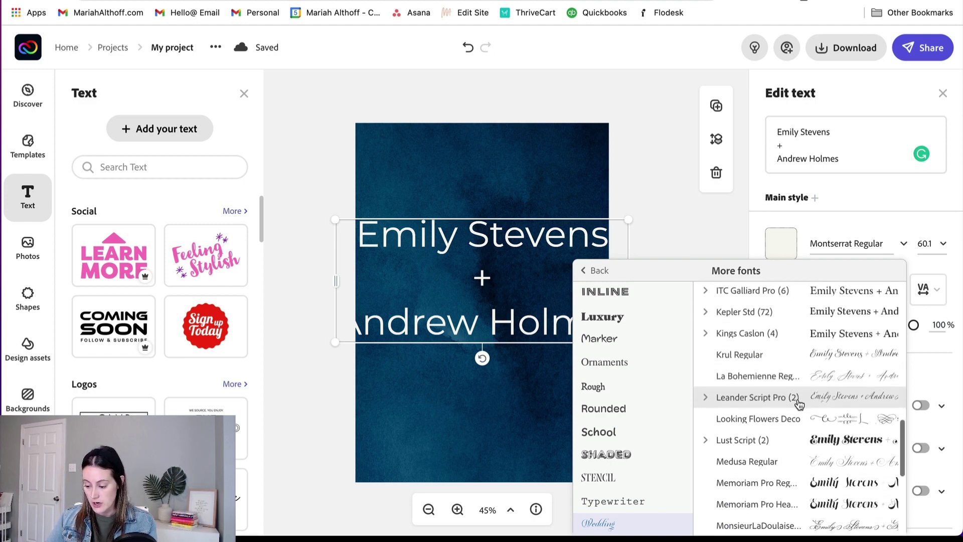
{"action": "left_click", "coordinate": [766, 377]}
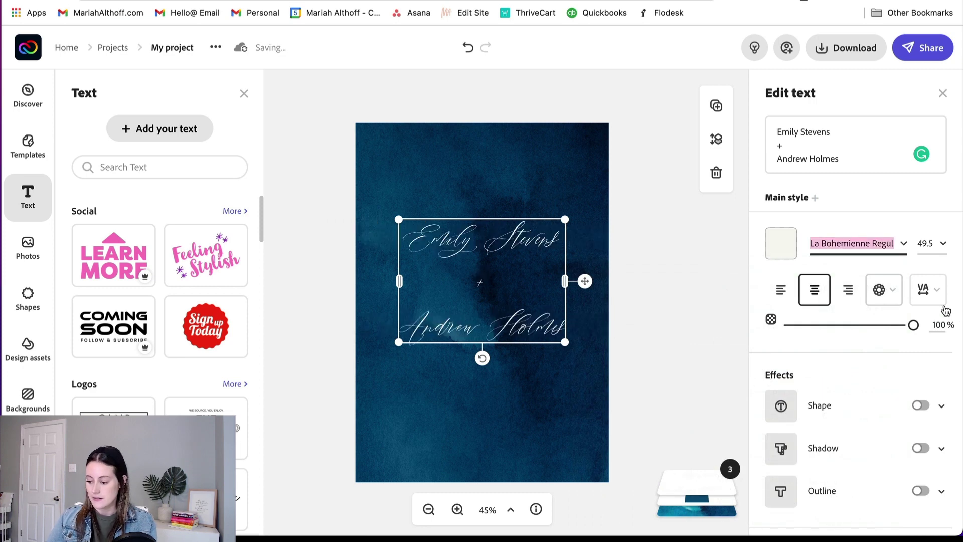
Step: Reduce the names' line spacing, enlarge the script text and recentre it on the page
{"action": "left_click", "coordinate": [937, 291]}
{"action": "left_click_drag", "start_coordinate": [823, 344], "coordinate": [780, 344]}
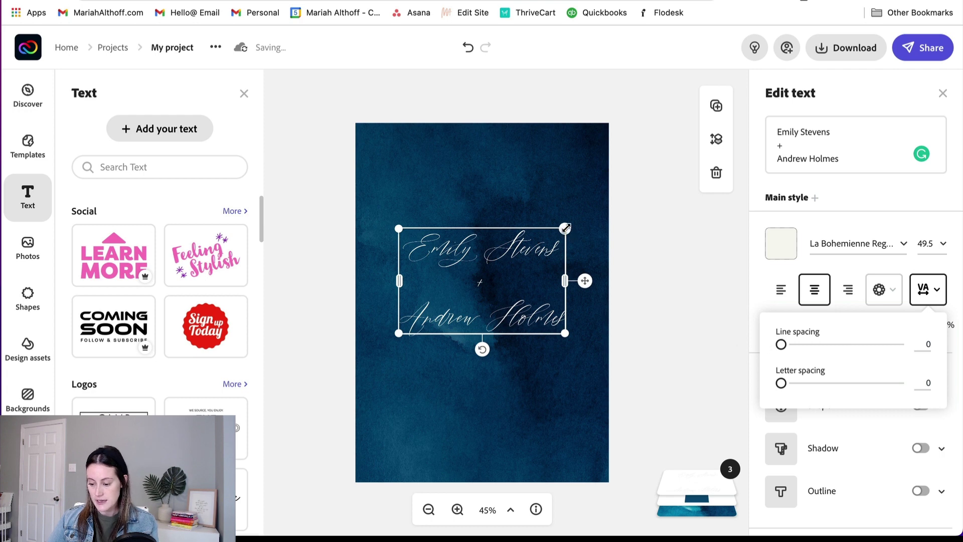
{"action": "left_click_drag", "start_coordinate": [566, 228], "coordinate": [592, 207]}
{"action": "left_click_drag", "start_coordinate": [538, 329], "coordinate": [526, 332]}
{"action": "left_click", "coordinate": [660, 345]}
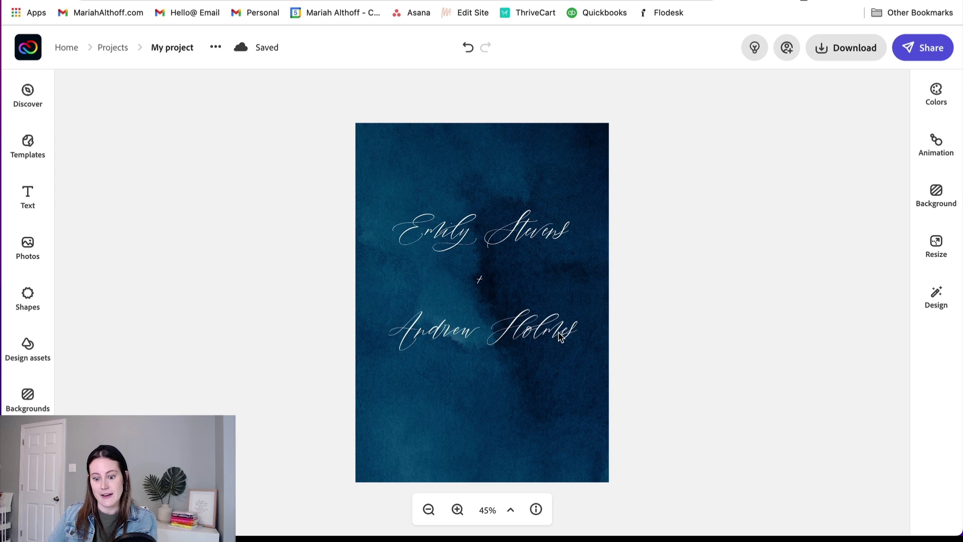
Step: Add a second text block for the date 'SEPTEMBER 19, 2023' set in Montserrat Light
{"action": "left_click", "coordinate": [29, 196]}
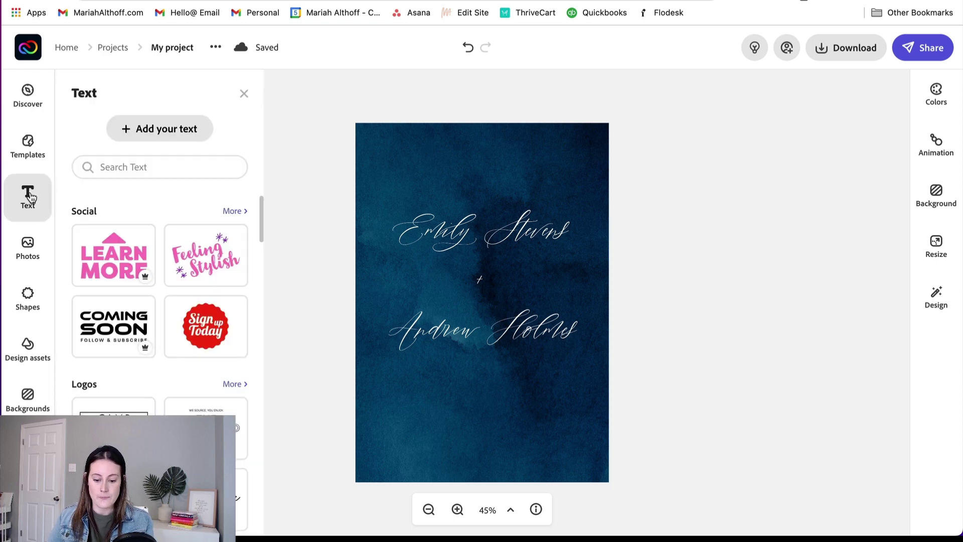
{"action": "left_click", "coordinate": [169, 131]}
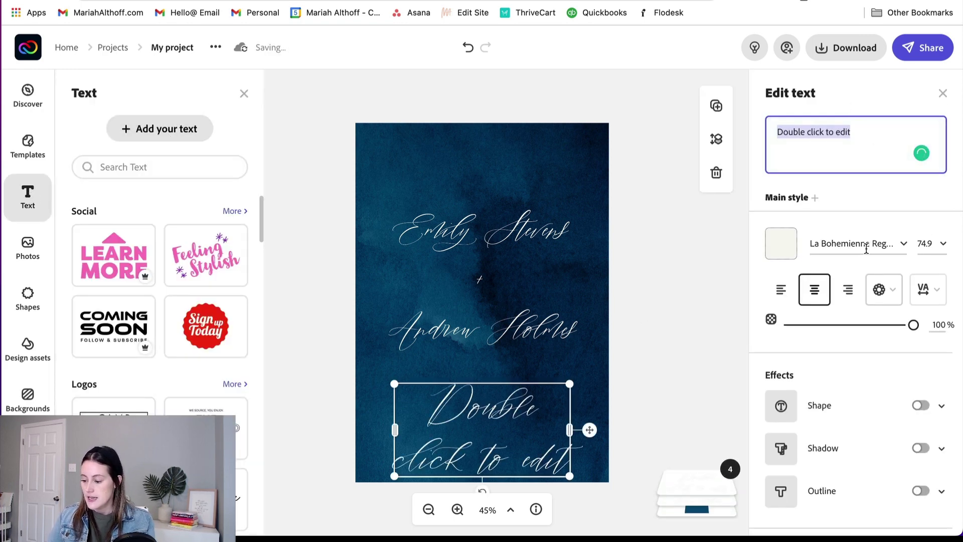
{"action": "left_click", "coordinate": [906, 250]}
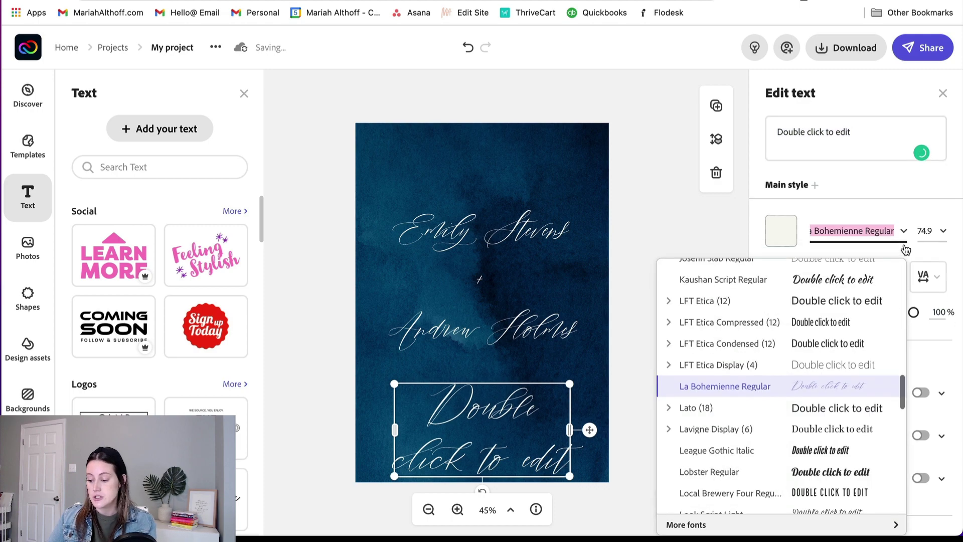
{"action": "left_click", "coordinate": [724, 525]}
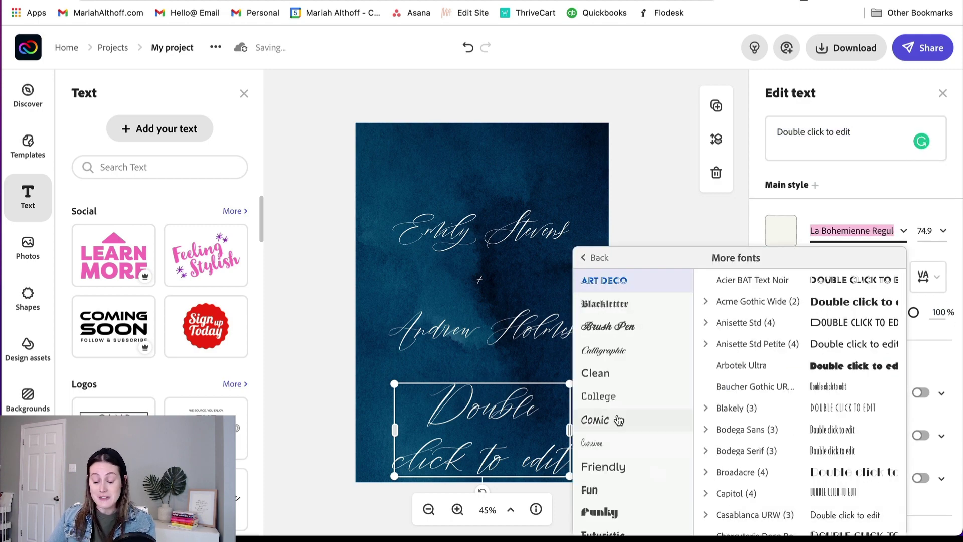
{"action": "scroll", "coordinate": [612, 419], "scroll_direction": "down", "scroll_amount": 5}
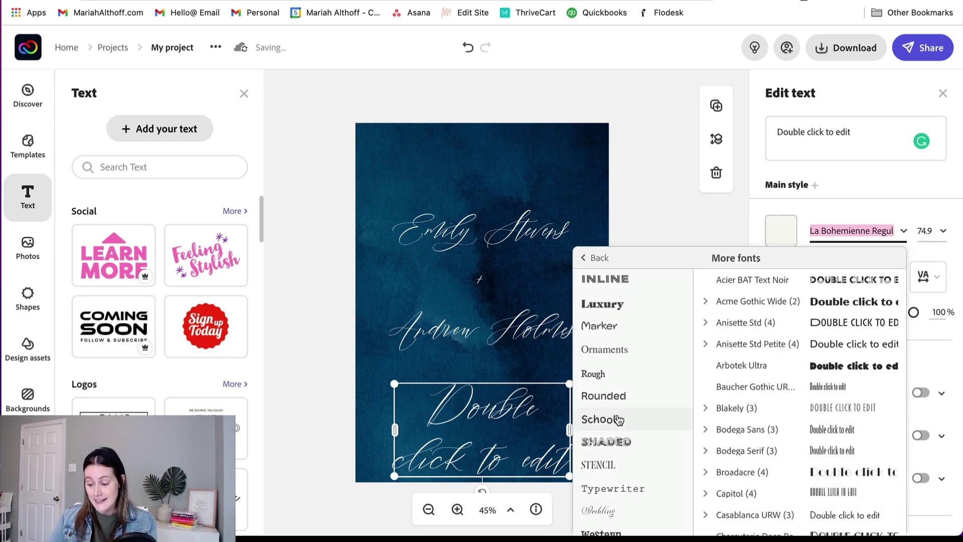
{"action": "scroll", "coordinate": [634, 325], "scroll_direction": "up", "scroll_amount": 3}
{"action": "left_click", "coordinate": [626, 301]}
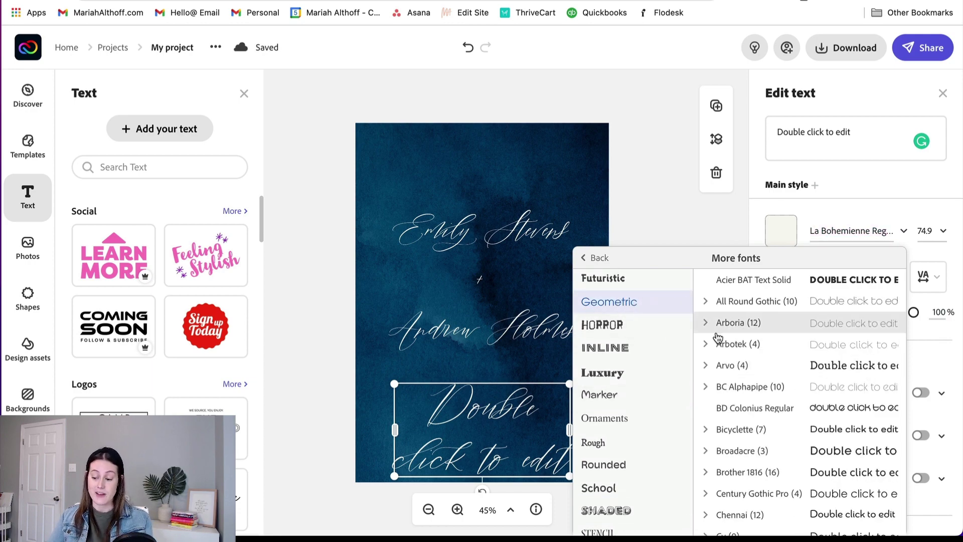
{"action": "scroll", "coordinate": [732, 433], "scroll_direction": "down", "scroll_amount": 4}
{"action": "scroll", "coordinate": [750, 435], "scroll_direction": "down", "scroll_amount": 15}
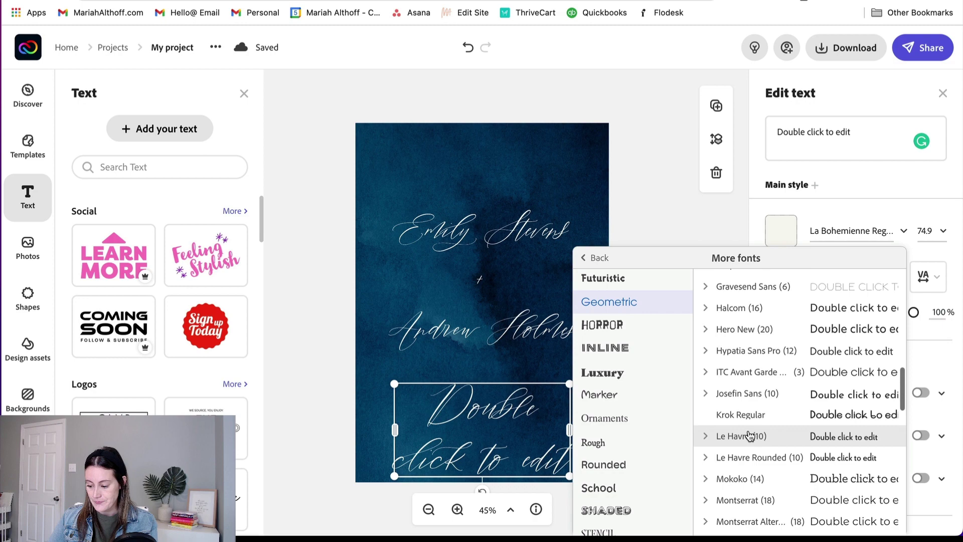
{"action": "left_click", "coordinate": [709, 295]}
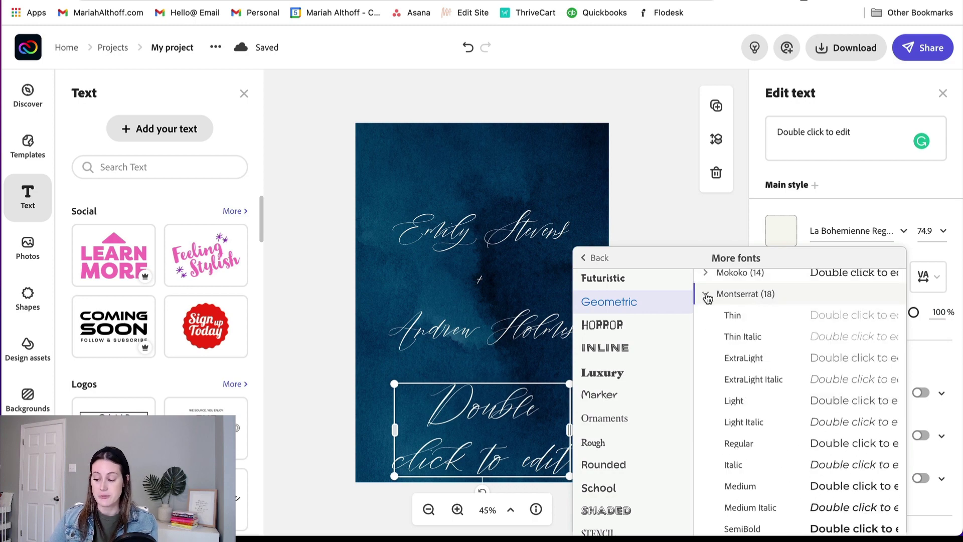
{"action": "left_click", "coordinate": [739, 405]}
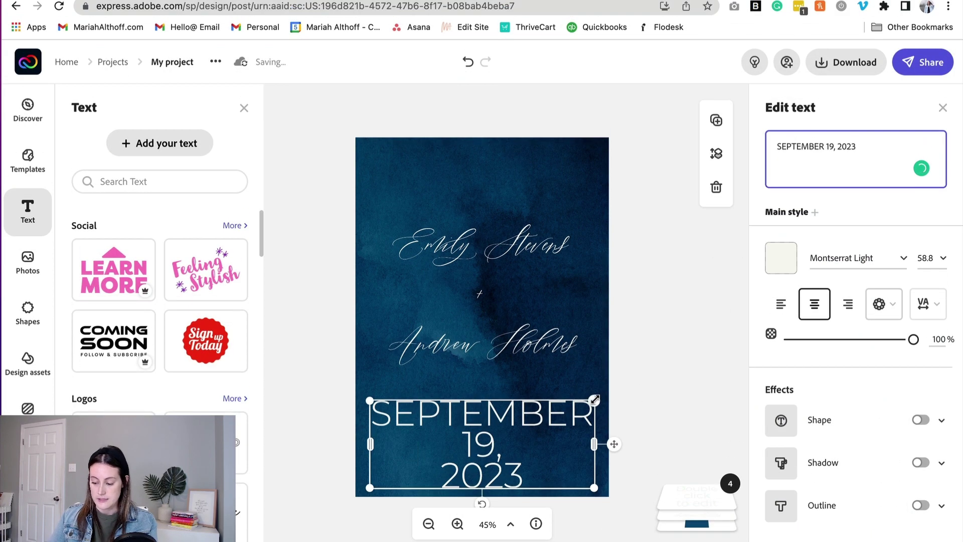
Step: Shrink the date to size 18.4 on one line and centre it beneath the names
{"action": "left_click_drag", "start_coordinate": [561, 407], "coordinate": [587, 470]}
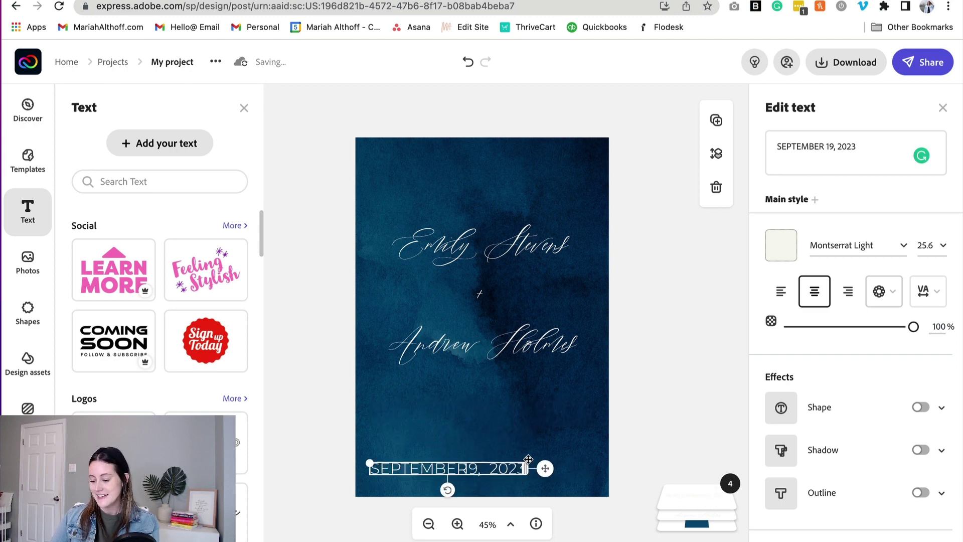
{"action": "left_click_drag", "start_coordinate": [368, 464], "coordinate": [409, 465]}
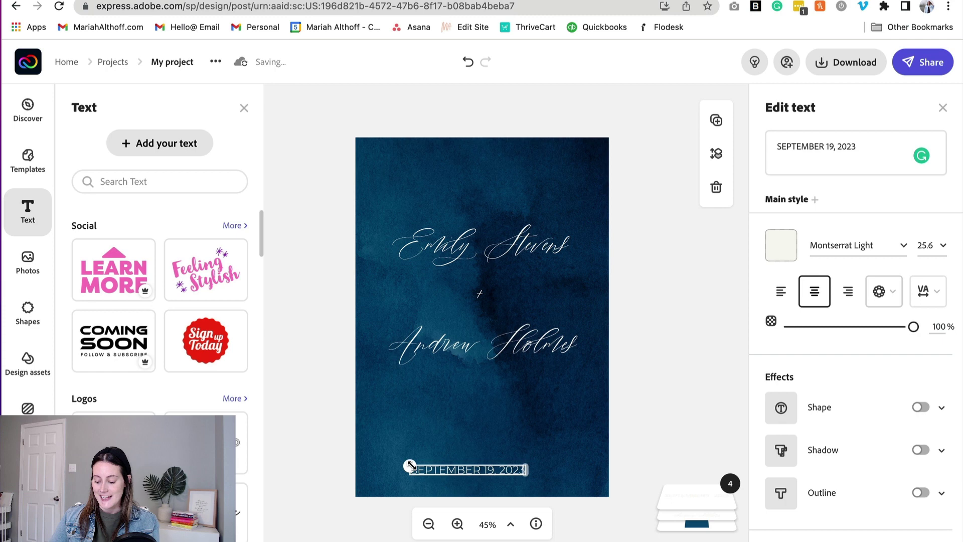
{"action": "left_click", "coordinate": [512, 409]}
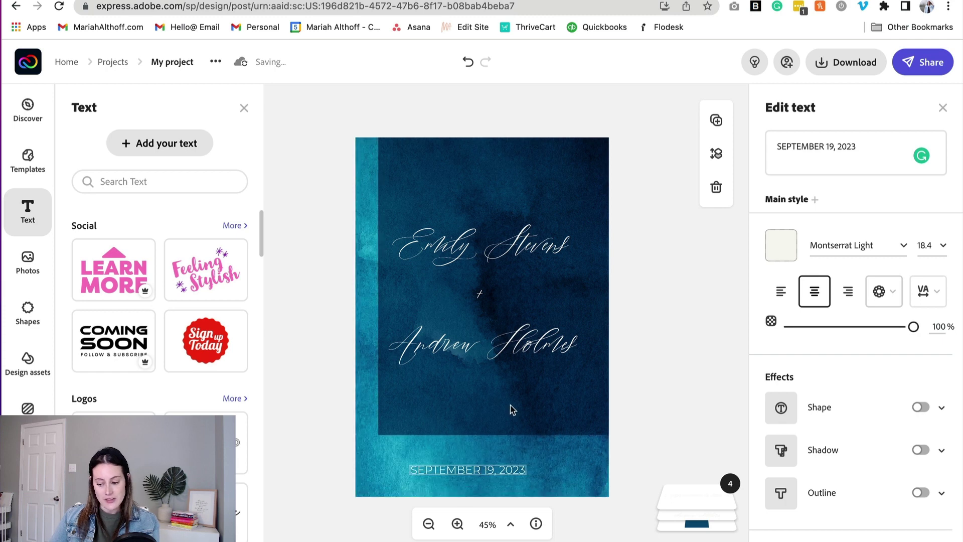
{"action": "left_click", "coordinate": [489, 467]}
{"action": "left_click_drag", "start_coordinate": [487, 471], "coordinate": [511, 398]}
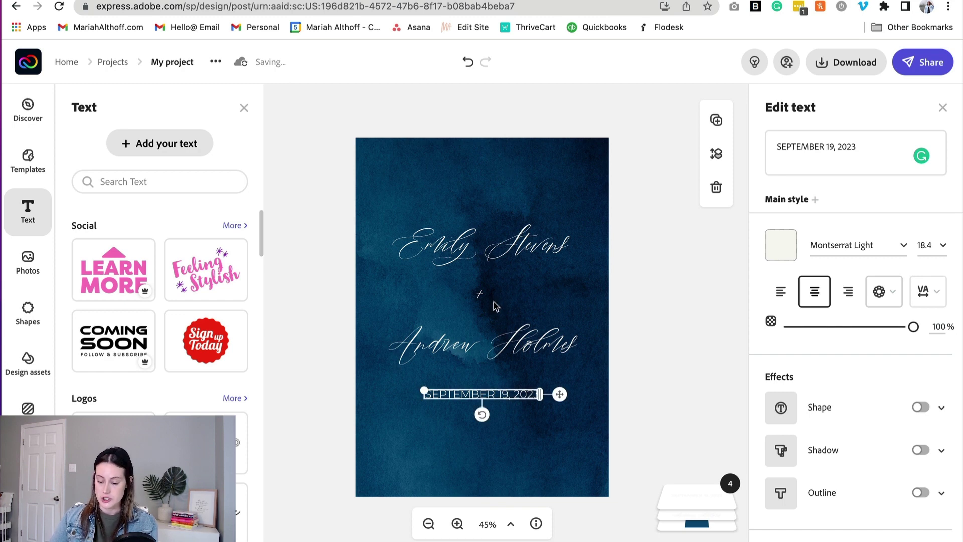
{"action": "left_click", "coordinate": [936, 298]}
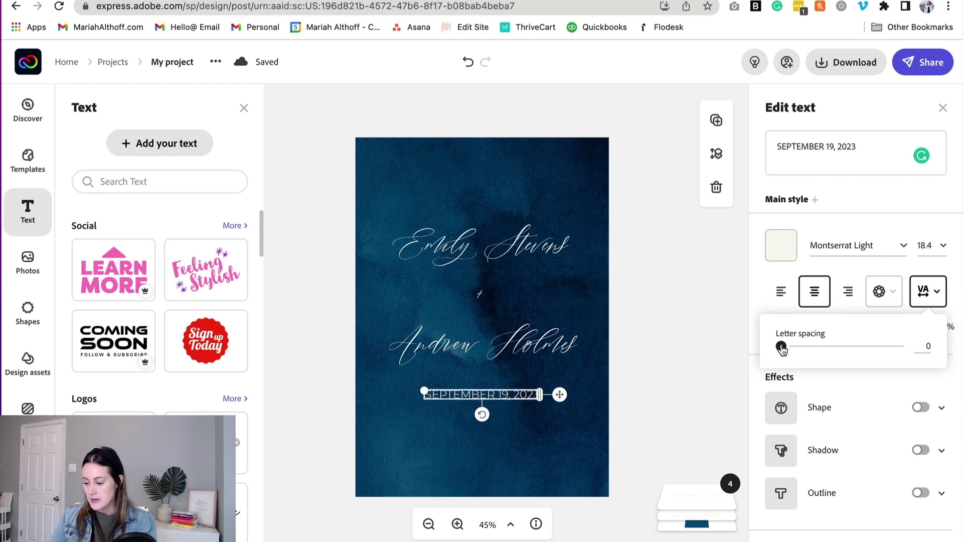
Step: Set the date's letter spacing to 25, shrink it to 15.5 and centre it under the names
{"action": "left_click_drag", "start_coordinate": [781, 346], "coordinate": [811, 347]}
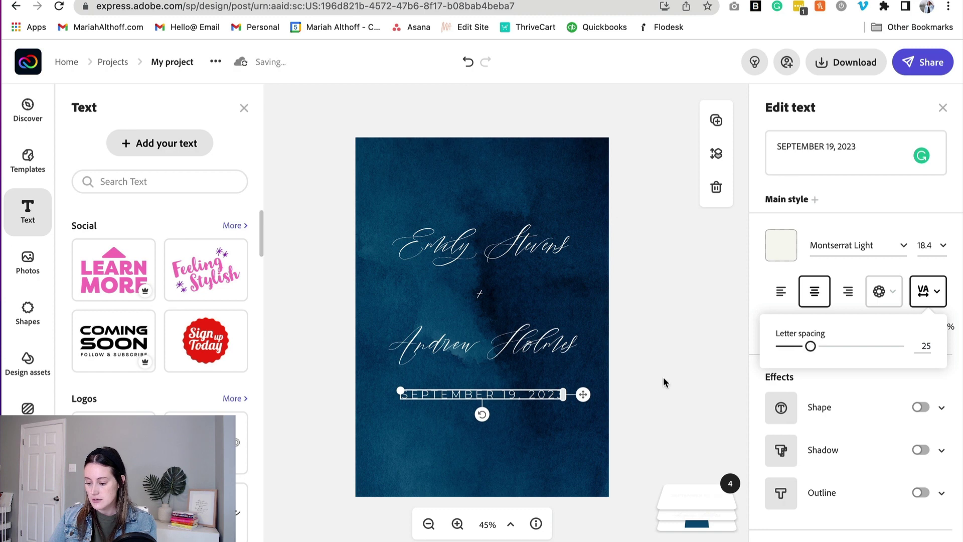
{"action": "left_click_drag", "start_coordinate": [400, 391], "coordinate": [425, 393]}
{"action": "left_click_drag", "start_coordinate": [504, 394], "coordinate": [500, 397]}
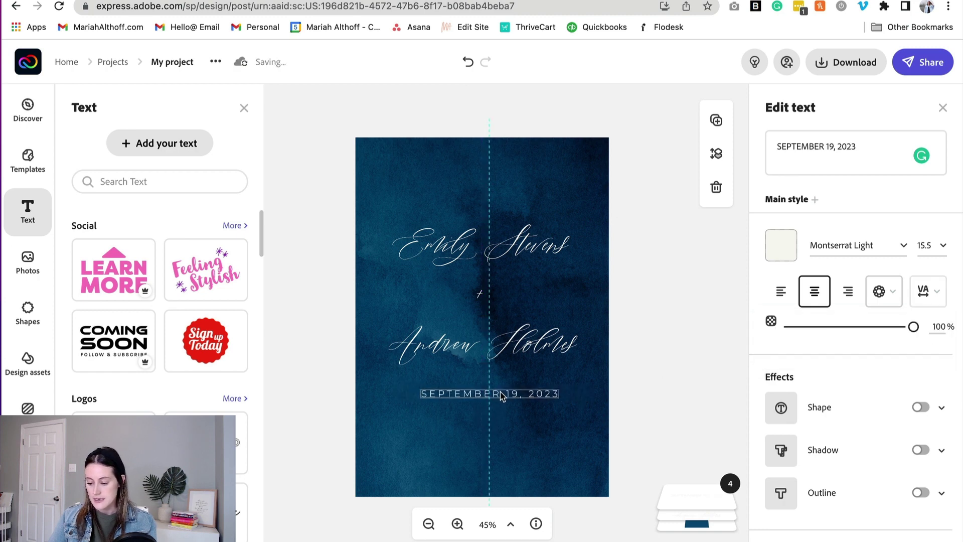
{"action": "left_click", "coordinate": [687, 370]}
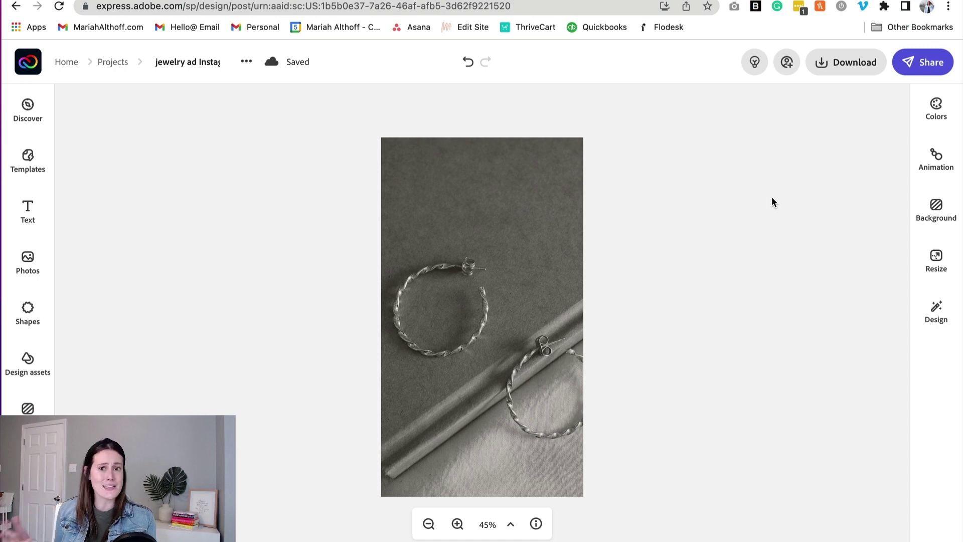
Step: Add a text block reading 'Mothers Day' in the Luxury script font Altesse Std
{"action": "left_click", "coordinate": [27, 210]}
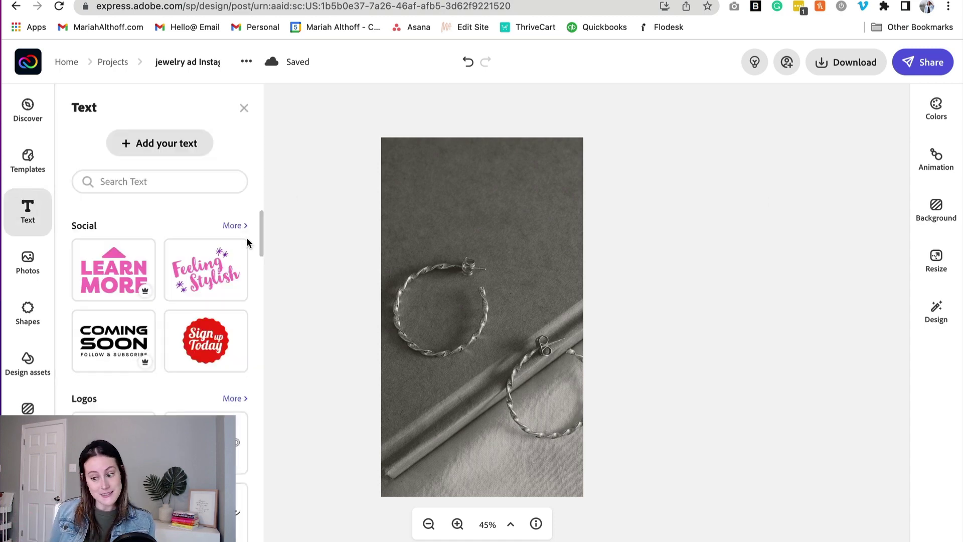
{"action": "left_click", "coordinate": [160, 143]}
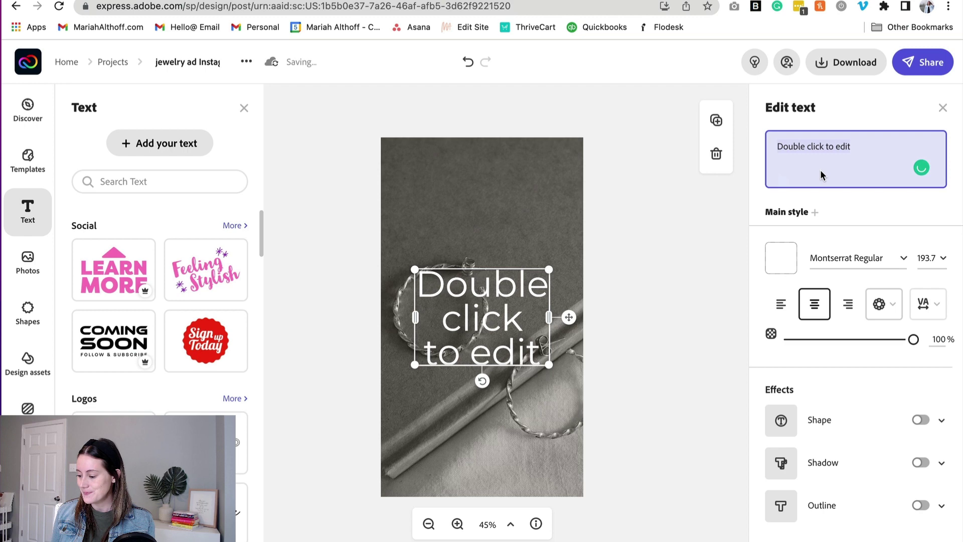
{"action": "triple_click", "coordinate": [860, 157]}
{"action": "type", "text": "Mothers Day"}
{"action": "left_click", "coordinate": [907, 264]}
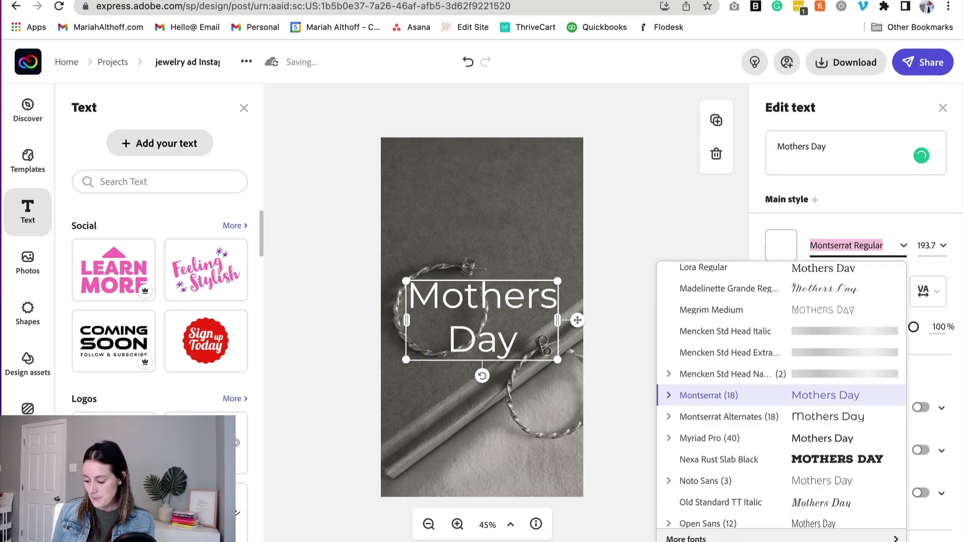
{"action": "left_click", "coordinate": [697, 538]}
{"action": "scroll", "coordinate": [622, 441], "scroll_direction": "down", "scroll_amount": 6}
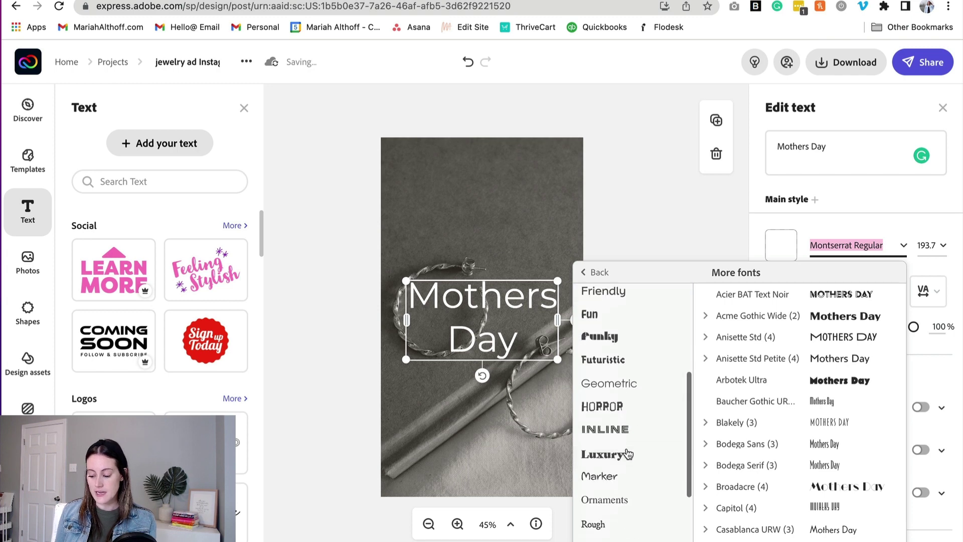
{"action": "left_click", "coordinate": [614, 376]}
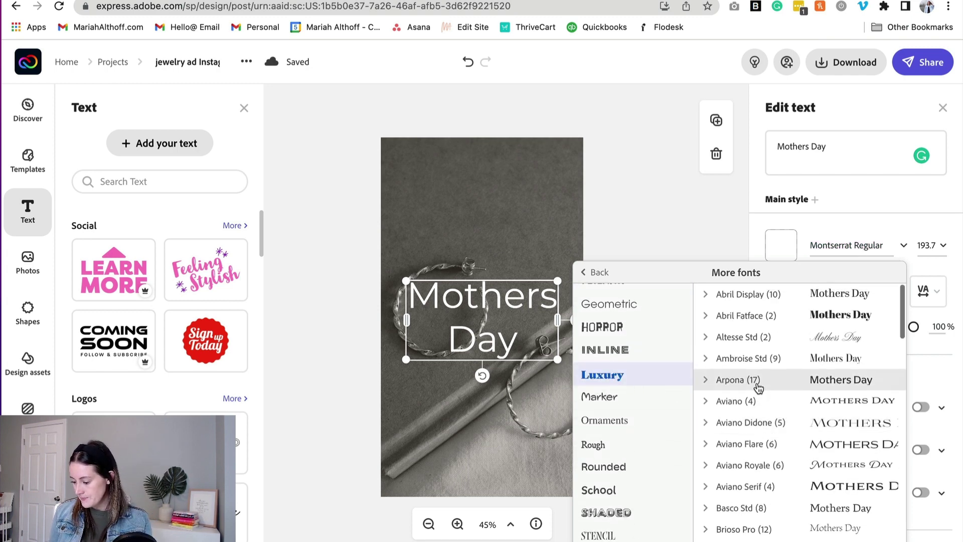
{"action": "left_click", "coordinate": [738, 338]}
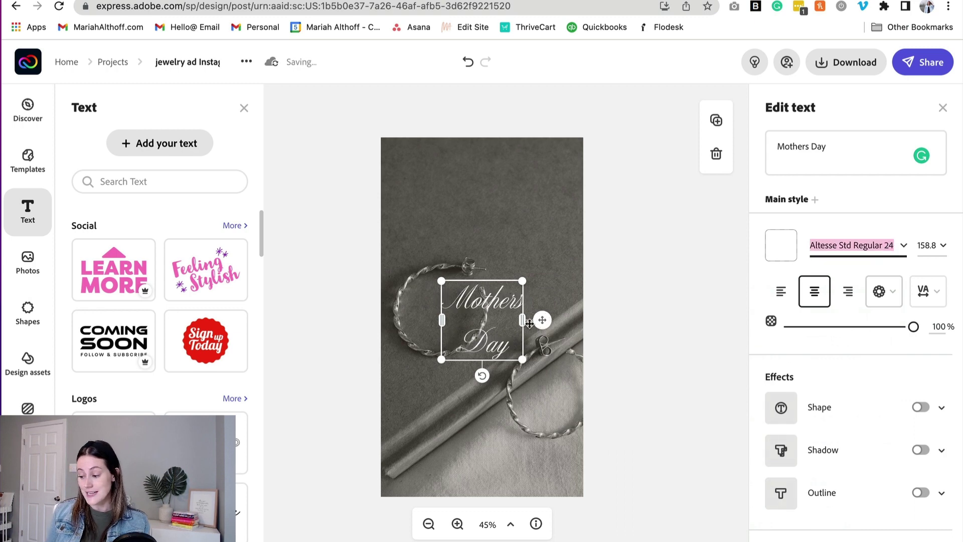
Step: Widen 'Mothers Day' onto one line, enlarge it to 174.2 and centre it near the top
{"action": "left_click_drag", "start_coordinate": [529, 323], "coordinate": [584, 316]}
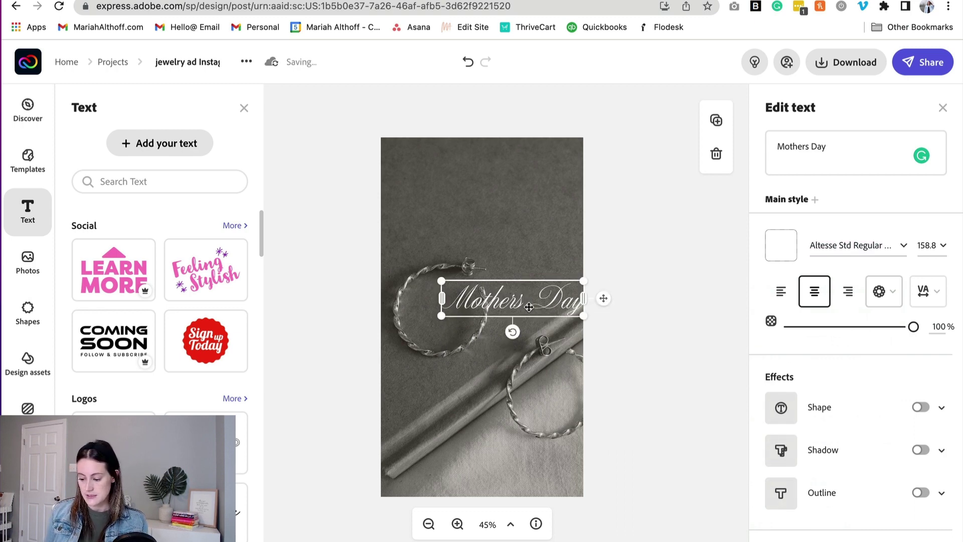
{"action": "left_click_drag", "start_coordinate": [522, 293], "coordinate": [492, 205]}
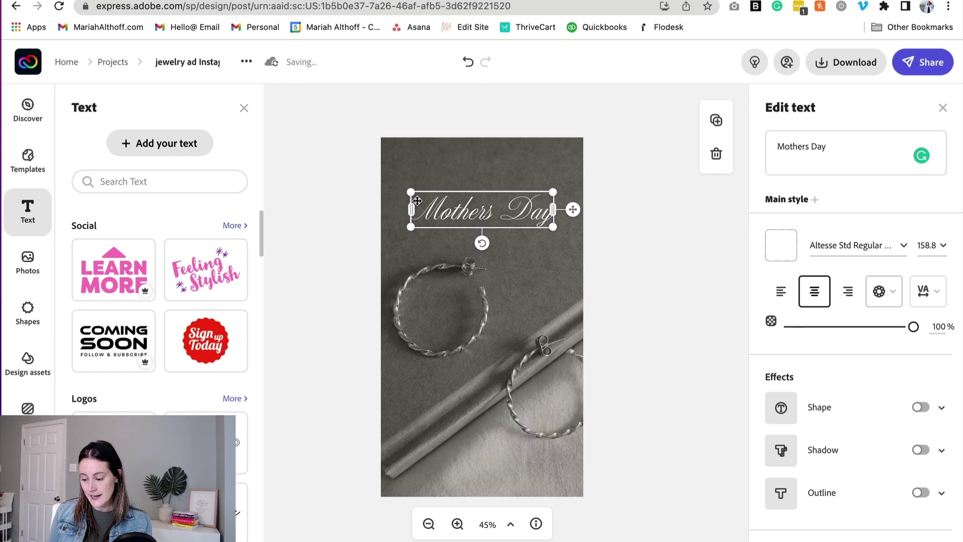
{"action": "left_click_drag", "start_coordinate": [410, 193], "coordinate": [392, 188]}
{"action": "left_click_drag", "start_coordinate": [501, 215], "coordinate": [513, 226]}
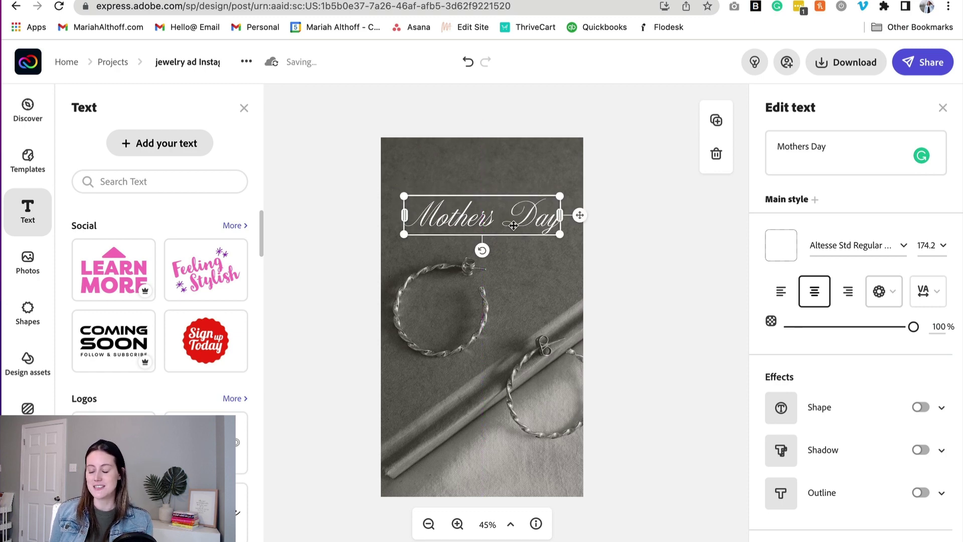
{"action": "left_click", "coordinate": [612, 262]}
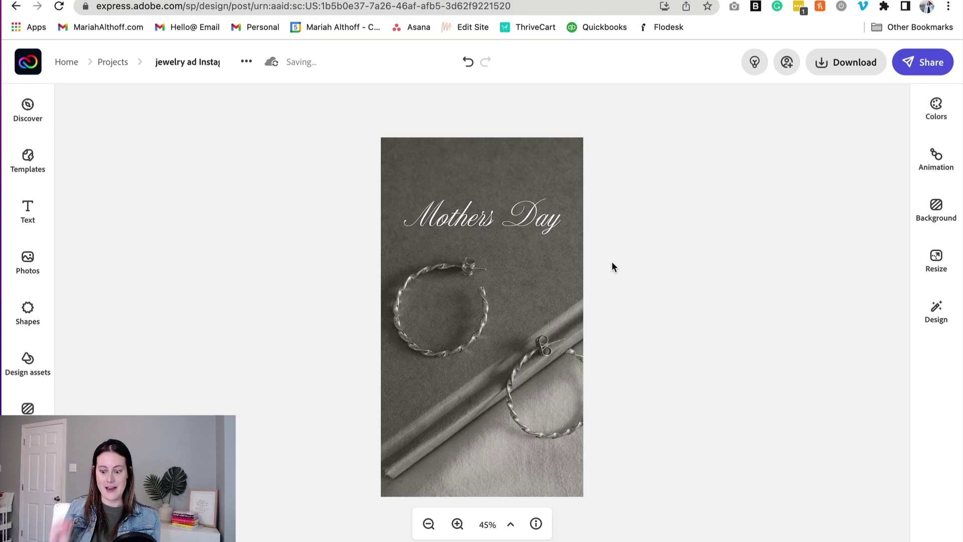
Step: Add a text block reading 'CELEBRATE' in Abril Display
{"action": "left_click", "coordinate": [26, 219]}
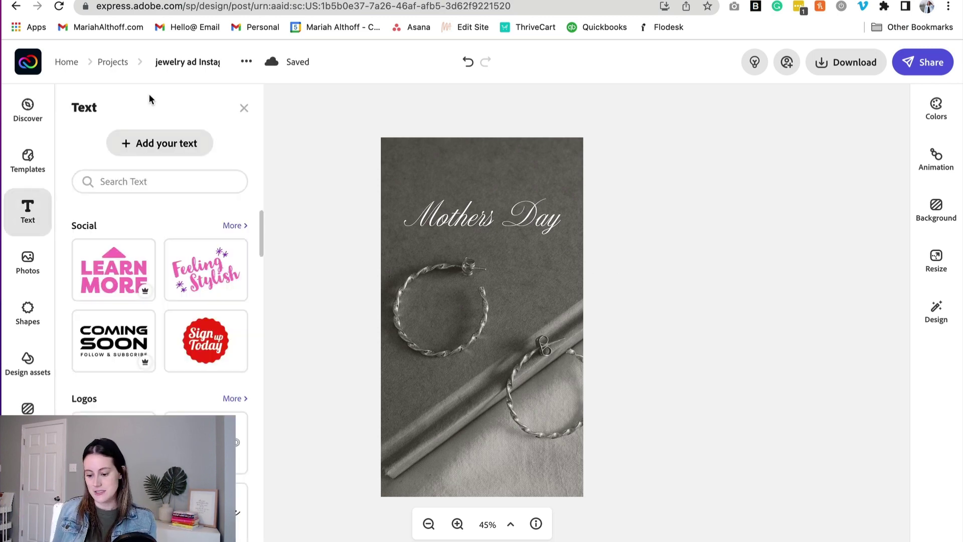
{"action": "key", "text": "t"}
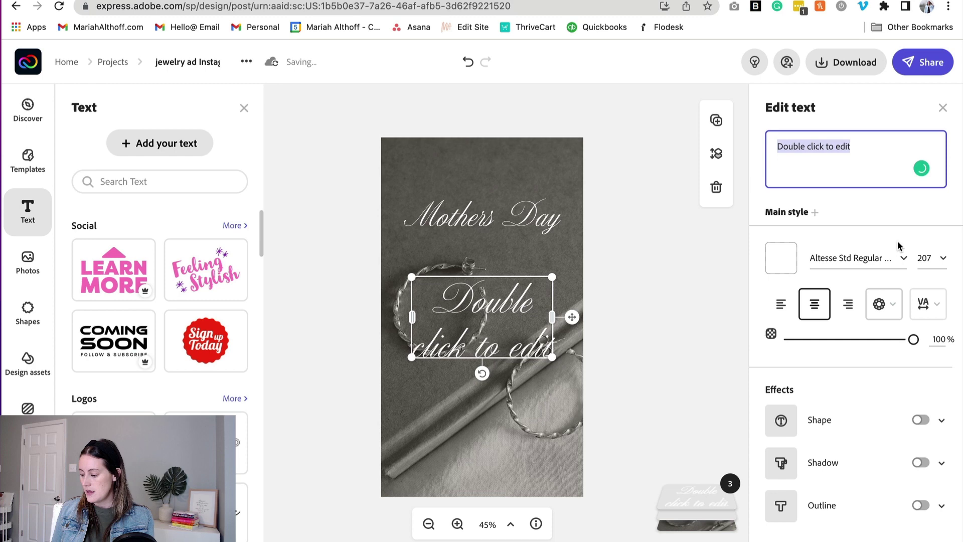
{"action": "left_click", "coordinate": [871, 248]}
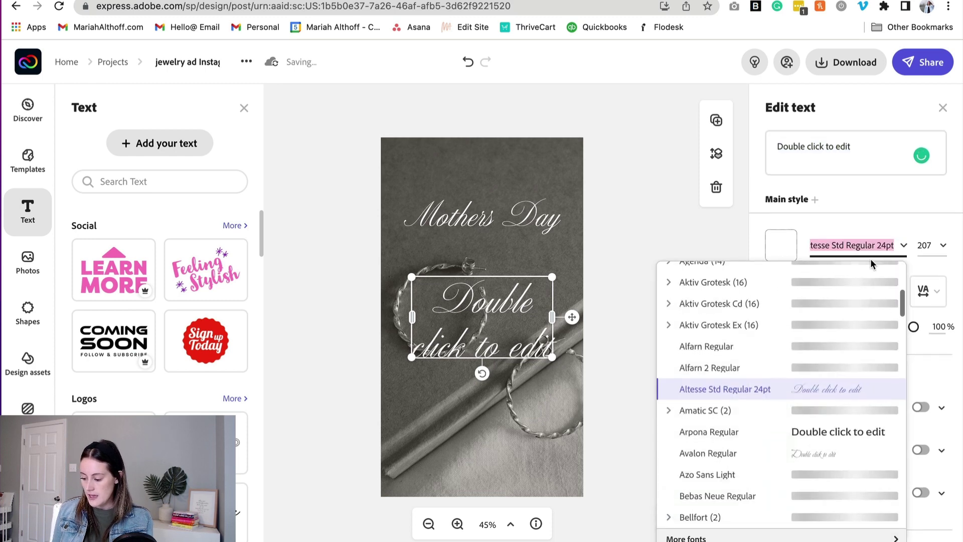
{"action": "left_click", "coordinate": [705, 538]}
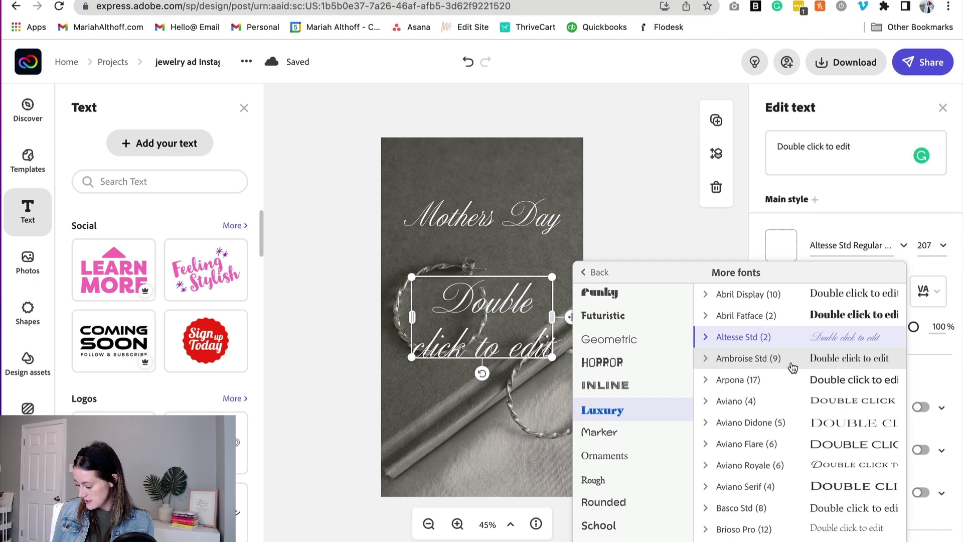
{"action": "left_click", "coordinate": [768, 295]}
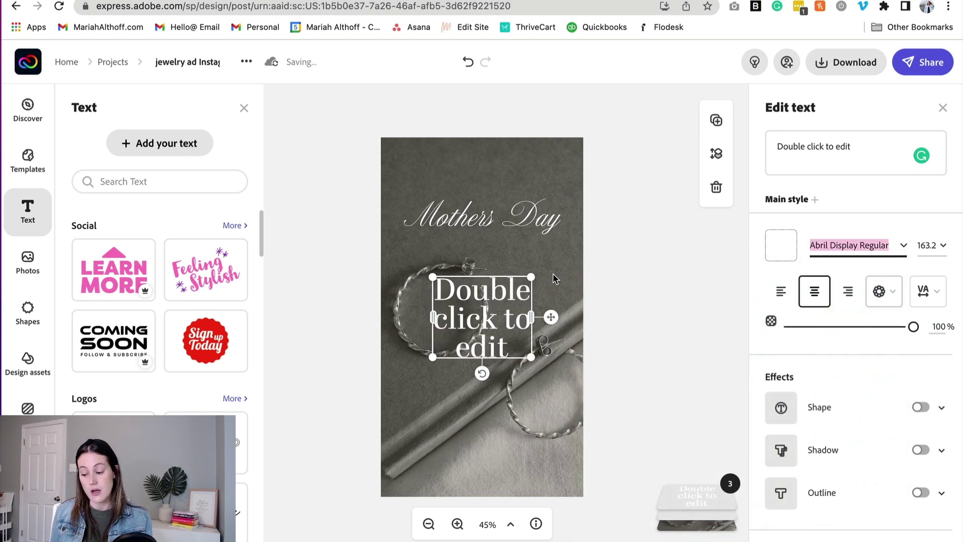
{"action": "triple_click", "coordinate": [836, 147]}
{"action": "type", "text": "CELEBRATE"}
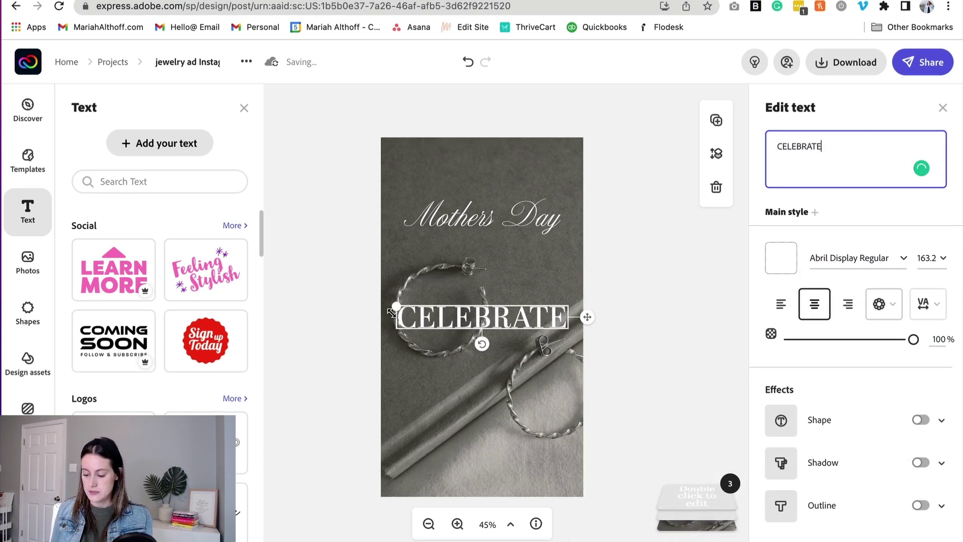
Step: Shrink CELEBRATE, place it above Mothers Day and set its letter spacing to 24
{"action": "left_click_drag", "start_coordinate": [464, 316], "coordinate": [492, 181]}
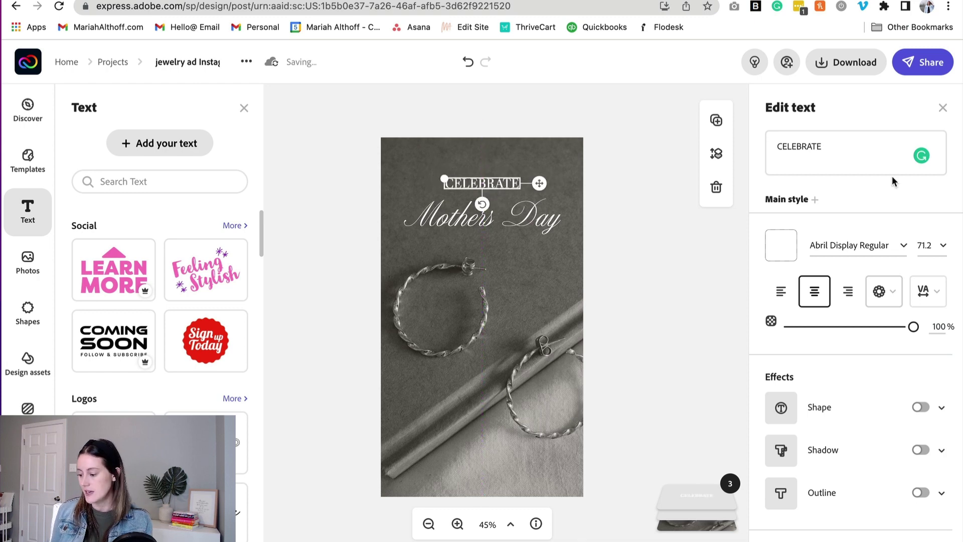
{"action": "left_click", "coordinate": [934, 293]}
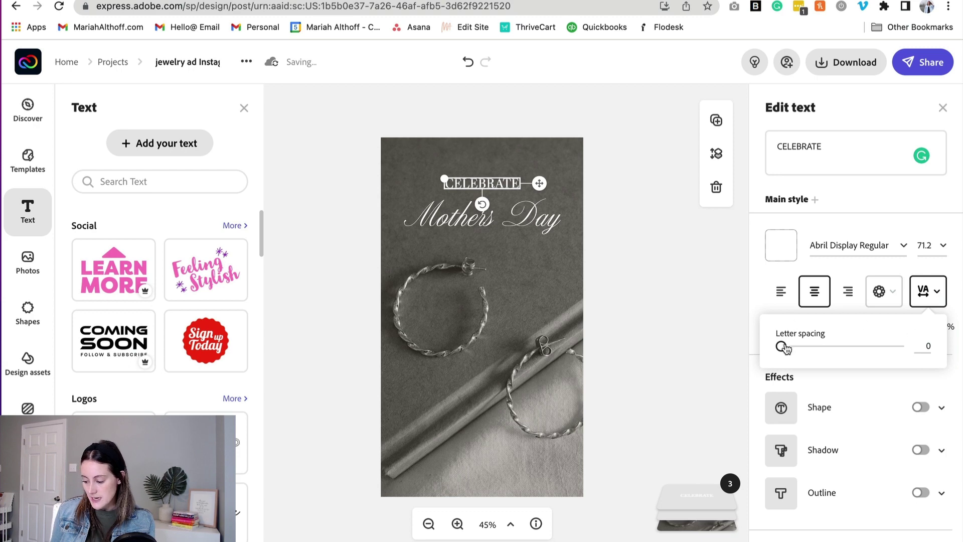
{"action": "left_click_drag", "start_coordinate": [781, 347], "coordinate": [806, 349]}
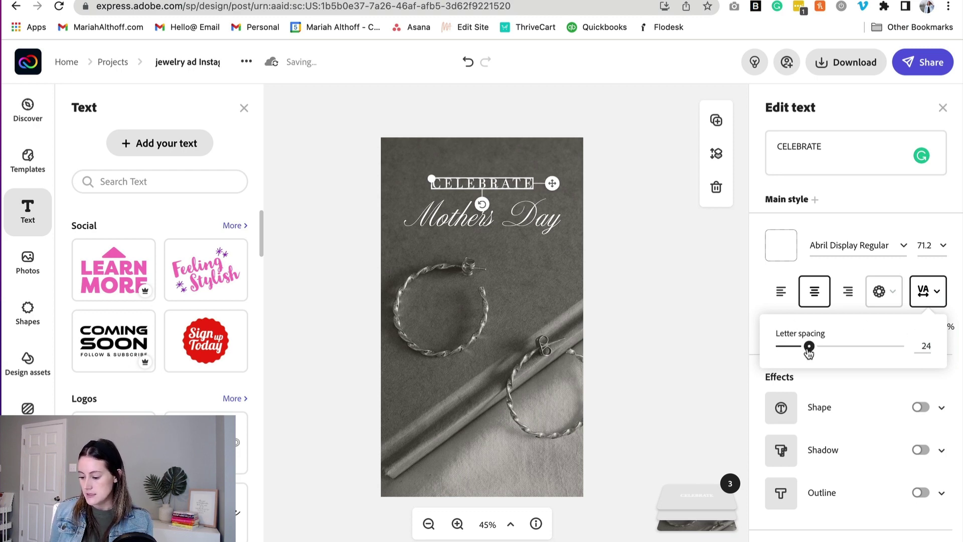
{"action": "left_click", "coordinate": [678, 287]}
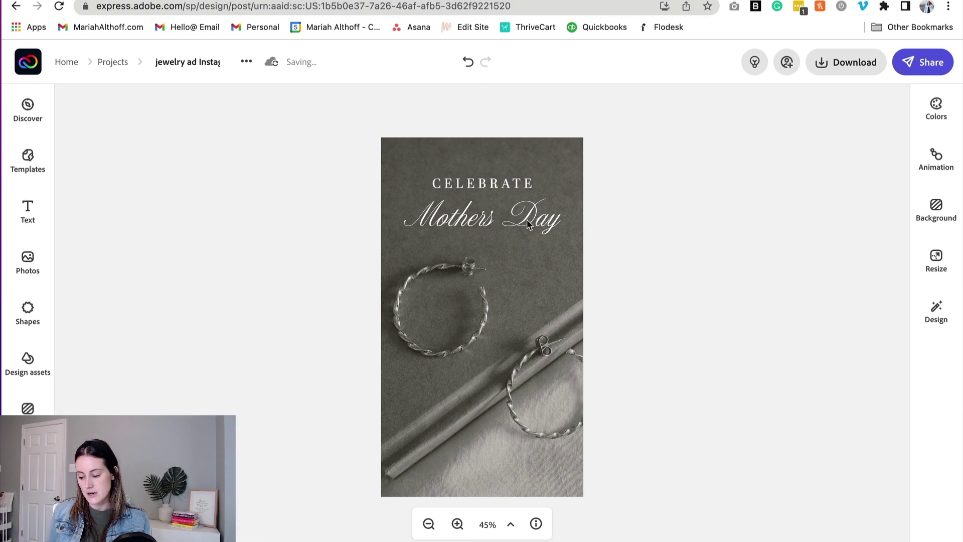
Step: Nudge Mothers Day lower and duplicate CELEBRATE to the bottom, retyped as 'SWIPE UP'
{"action": "left_click_drag", "start_coordinate": [527, 228], "coordinate": [526, 218]}
{"action": "left_click", "coordinate": [510, 184]}
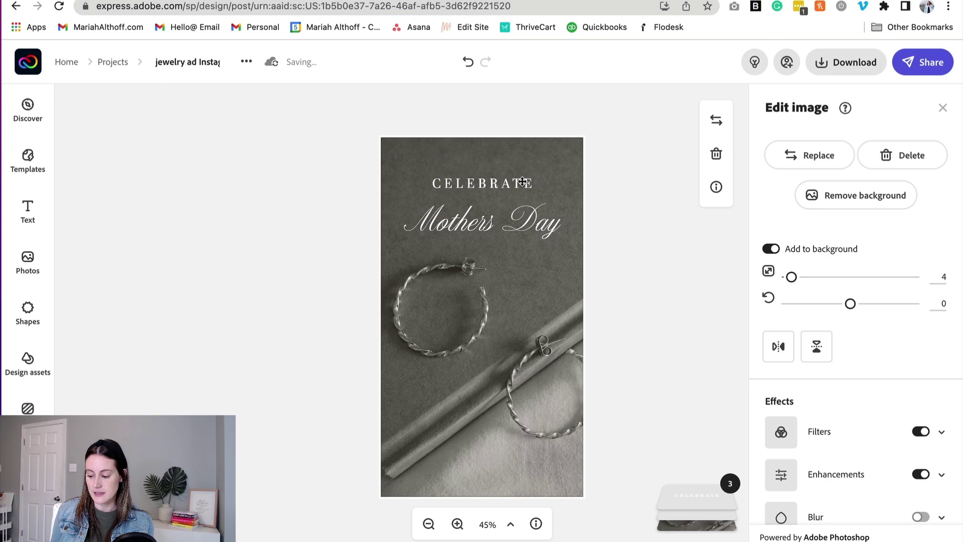
{"action": "left_click", "coordinate": [525, 183]}
{"action": "left_click_drag", "start_coordinate": [521, 311], "coordinate": [516, 469]}
{"action": "type", "text": "SWIPE UP"}
{"action": "left_click", "coordinate": [649, 335]}
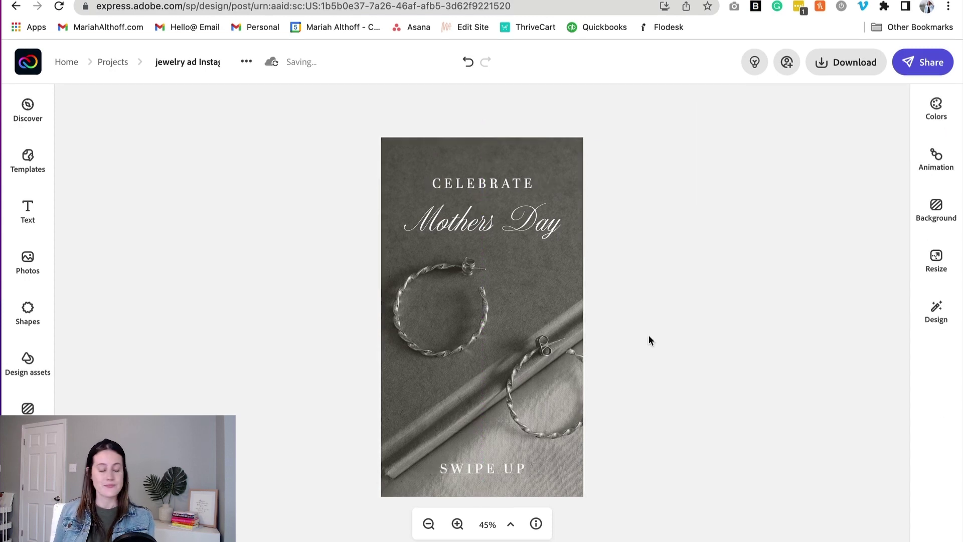